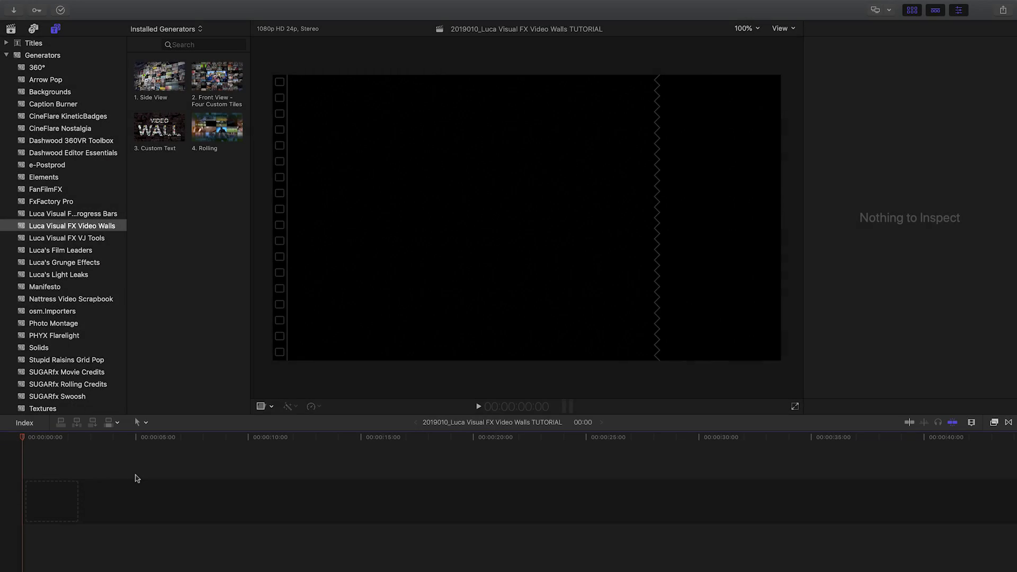
Step: Place the Luca Visual FX '1. Side View' video wall generator at the timeline start and show its parameters
left_click(87, 228)
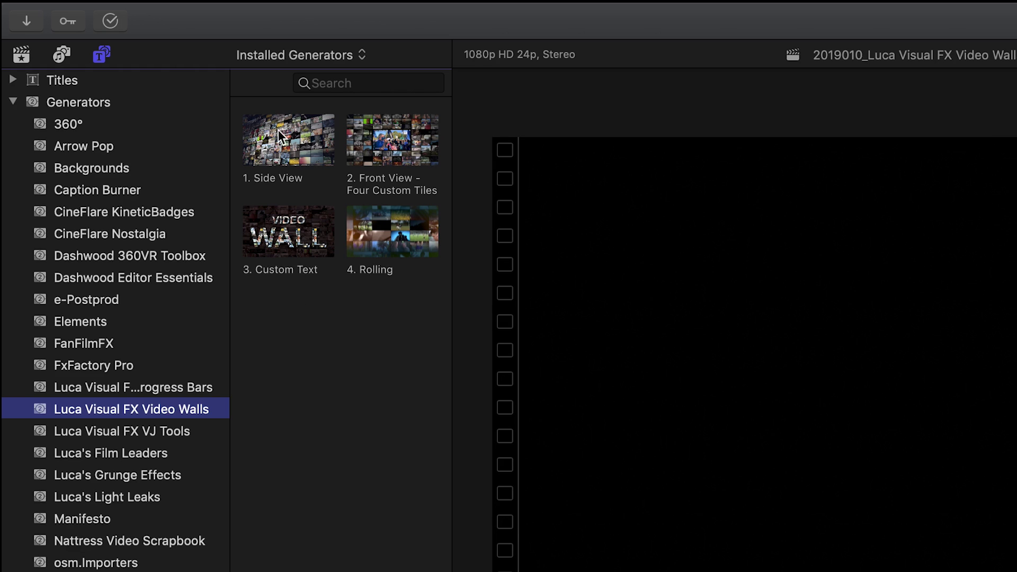
left_click_drag(278, 129, 78, 512)
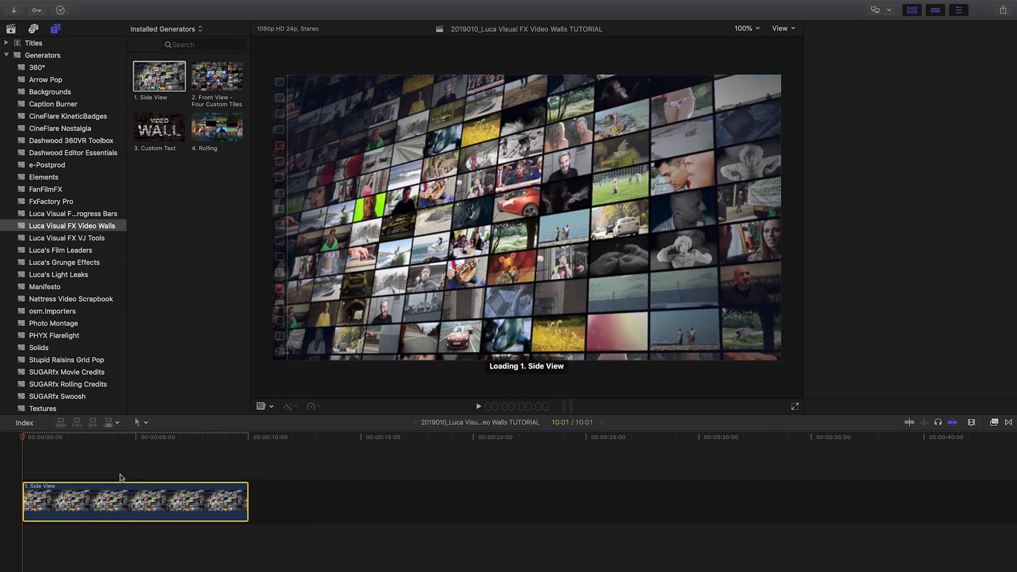
key("shift+z")
key("super+4")
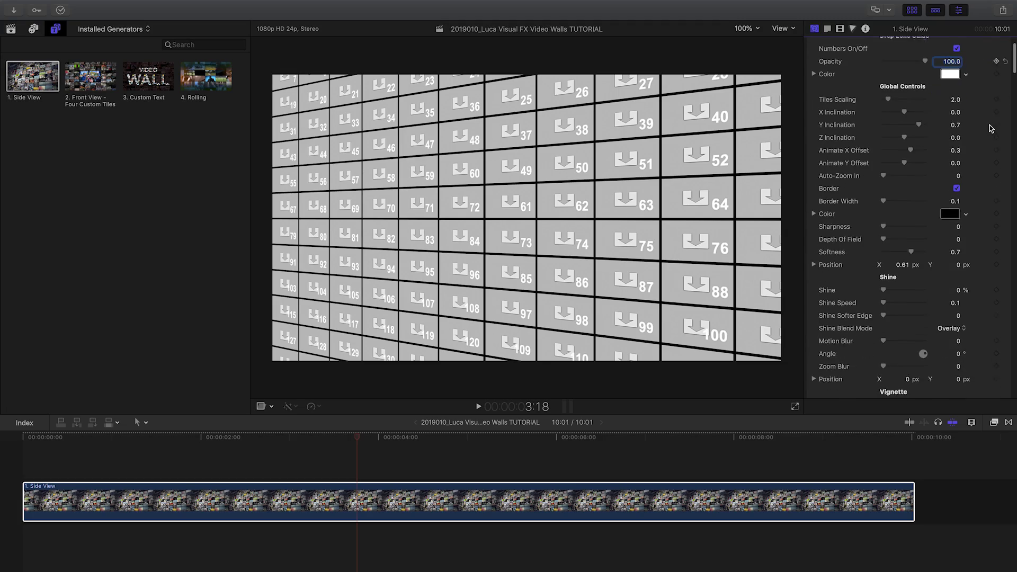
Step: Scroll the Inspector up to the Side View wall's Published Parameters
mouse_move(1012, 79)
left_mouse_down()
mouse_move(1011, 516)
mouse_move(1011, 103)
mouse_move(1011, 129)
left_mouse_up()
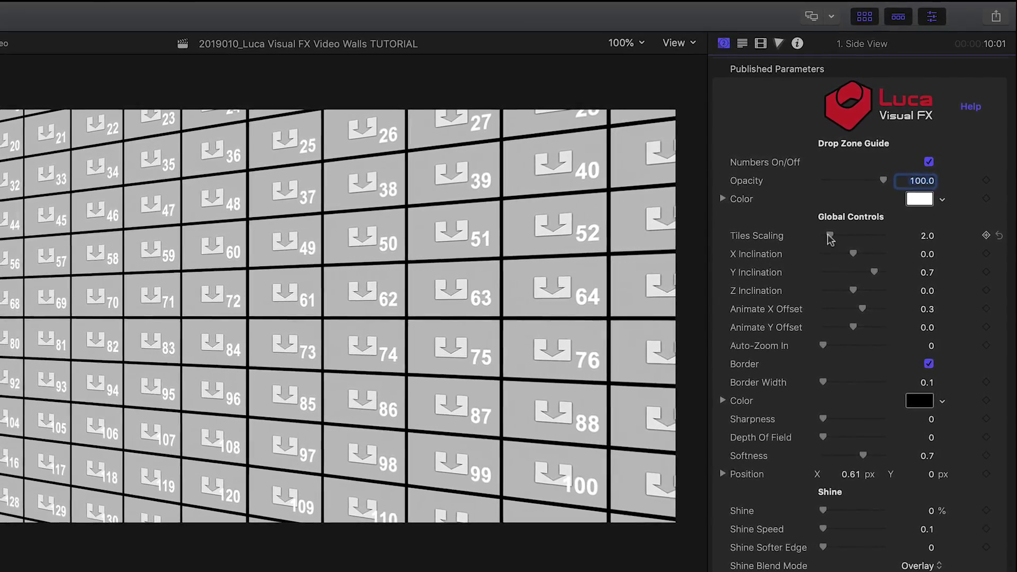
Step: Set Tiles Scaling to 1.2, adjust skew, inclination and X offset, and zero Auto-Zoom In
left_click_drag(829, 238, 896, 242)
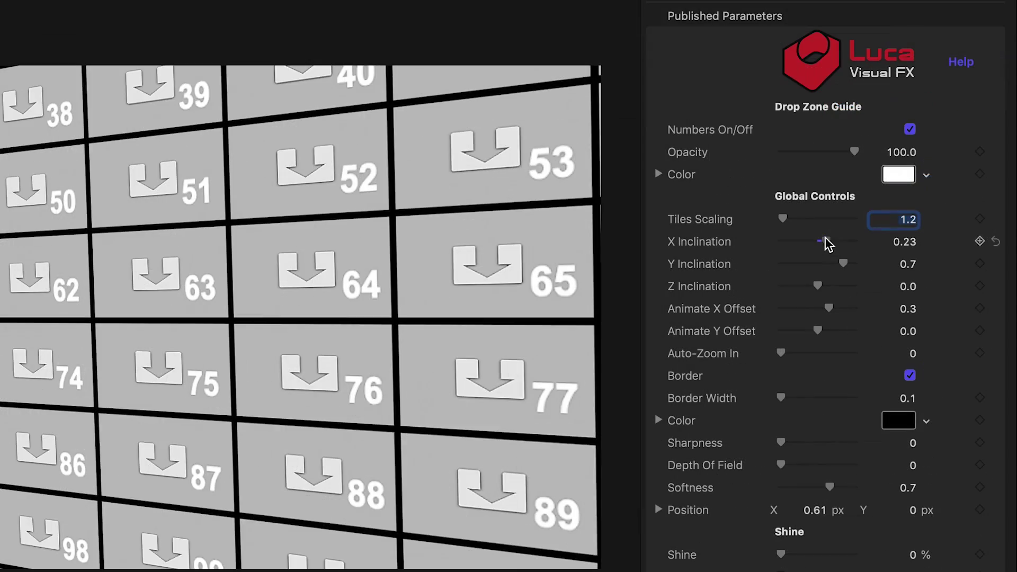
mouse_move(858, 255)
left_mouse_down()
mouse_move(870, 255)
mouse_move(831, 257)
mouse_move(779, 281)
mouse_move(891, 269)
left_mouse_up()
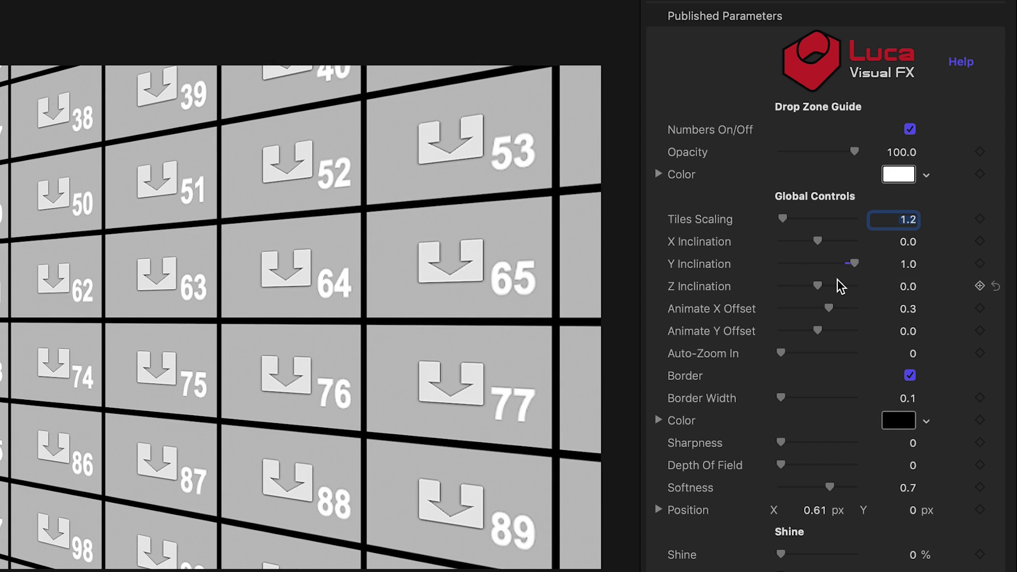
left_click_drag(817, 288, 840, 286)
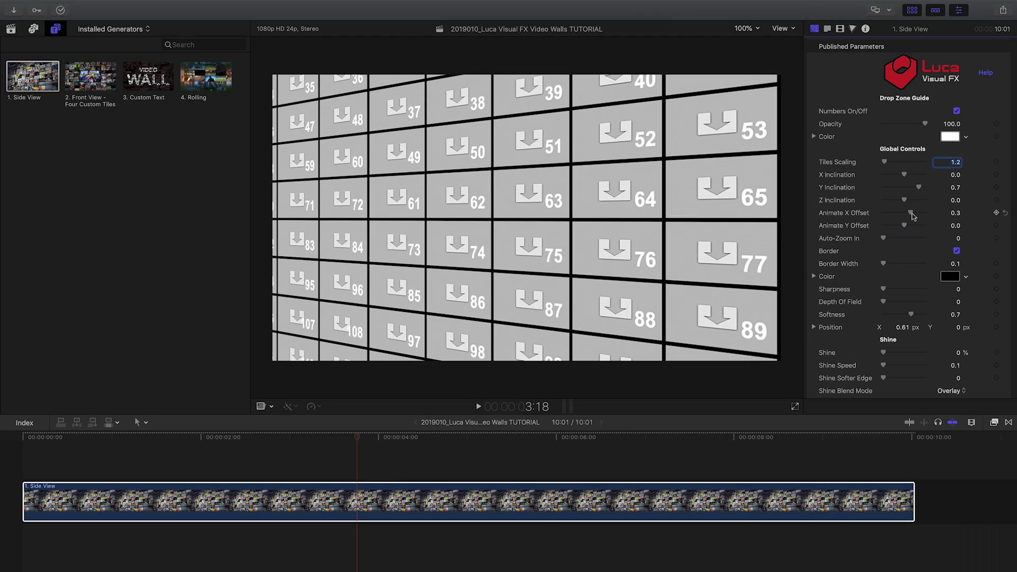
mouse_move(909, 213)
left_mouse_down()
mouse_move(875, 217)
mouse_move(953, 226)
mouse_move(904, 225)
mouse_move(921, 238)
left_mouse_up()
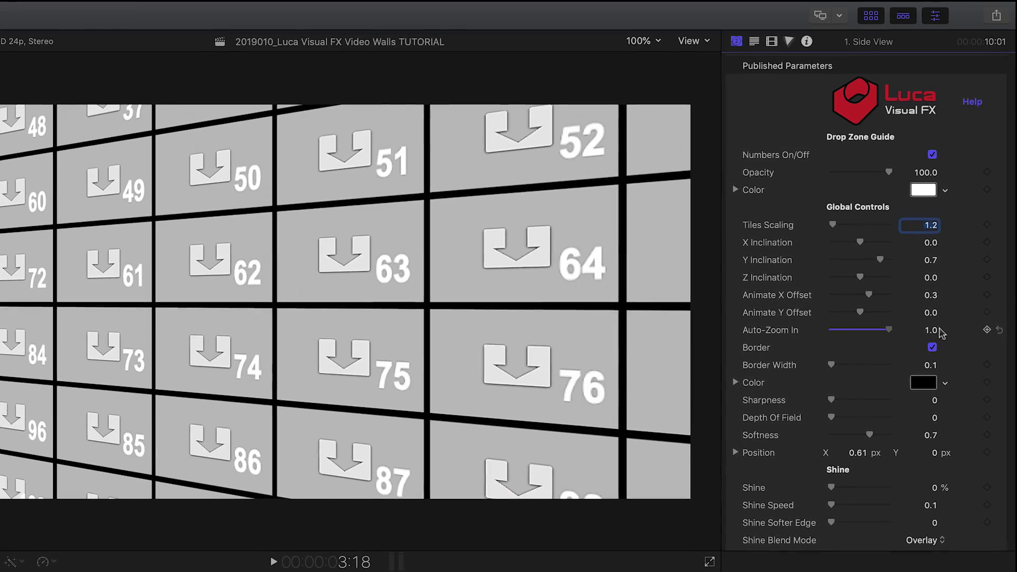
left_click_drag(932, 333, 932, 336)
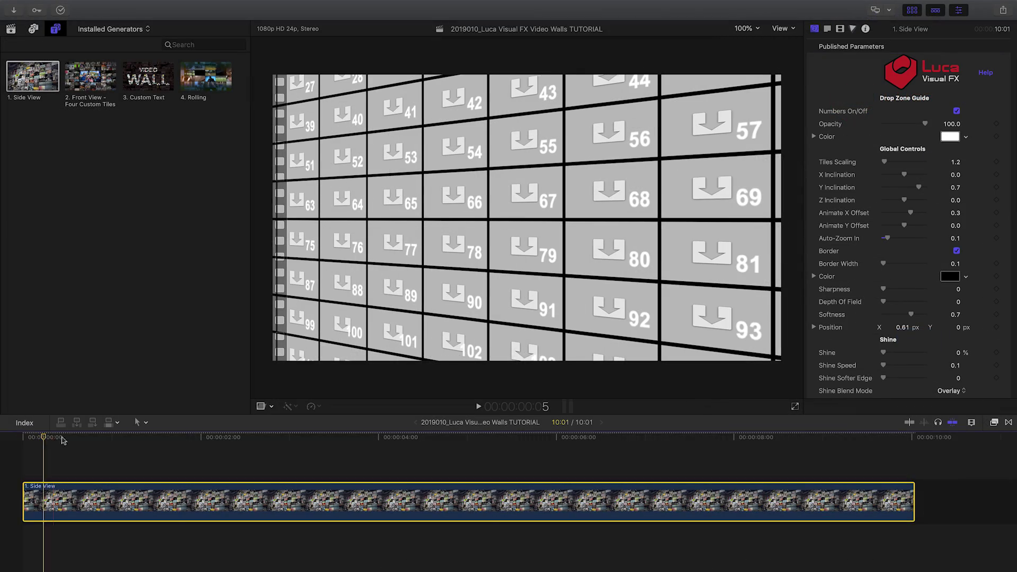
left_click_drag(63, 440, 815, 437)
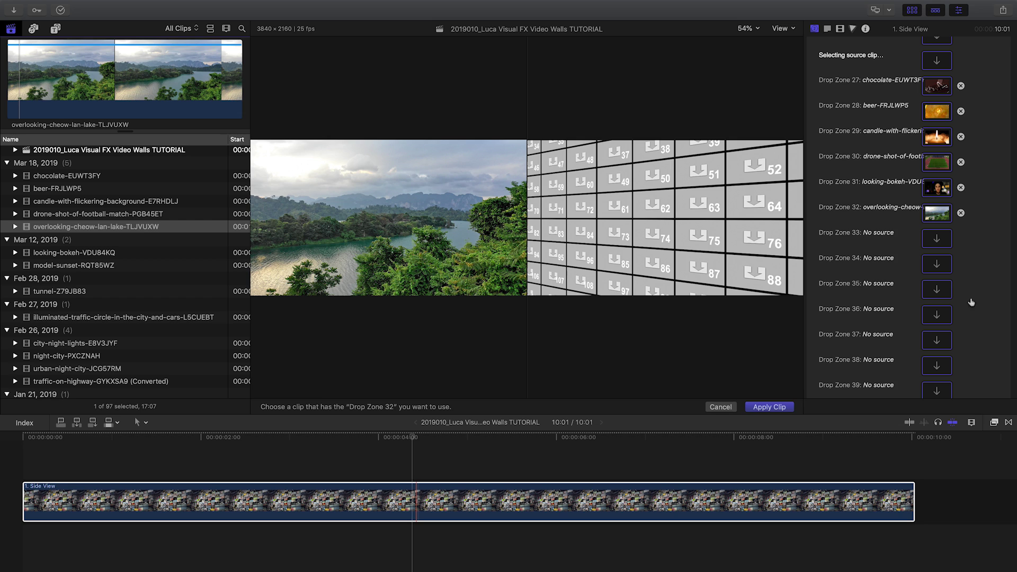
Step: Fill drop zones 33 and 34 with the model-sunset and tunnel clips
left_click(51, 262)
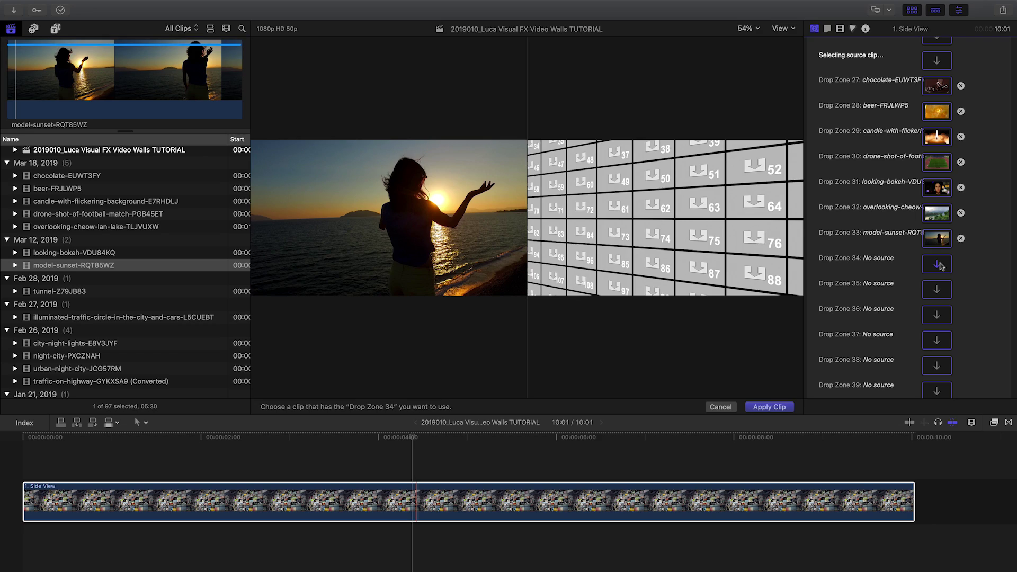
left_click(45, 292)
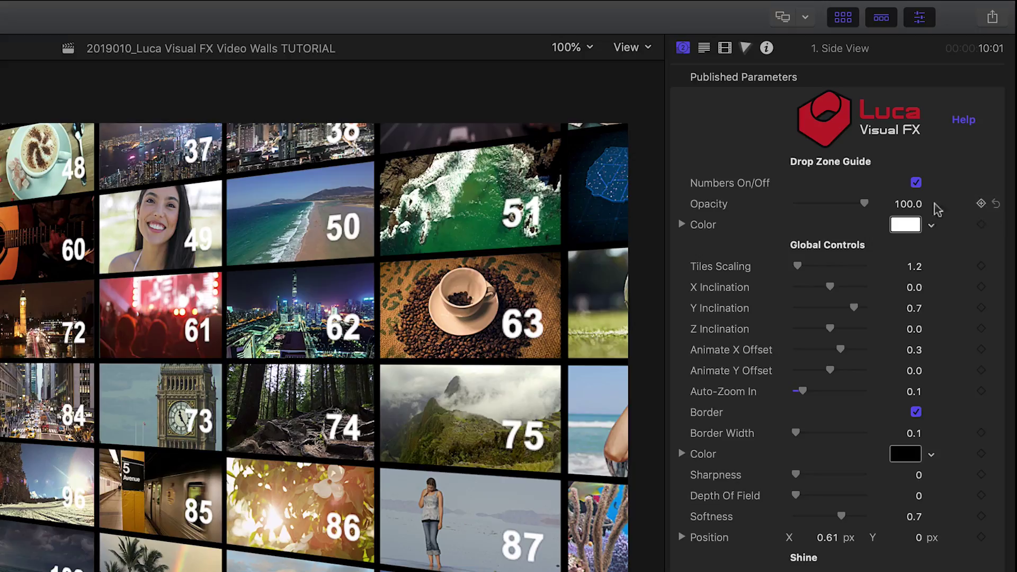
Step: Hide the tile numbers, keep borders on, set Border Width 0.3 and choose a blue border colour
left_click(915, 182)
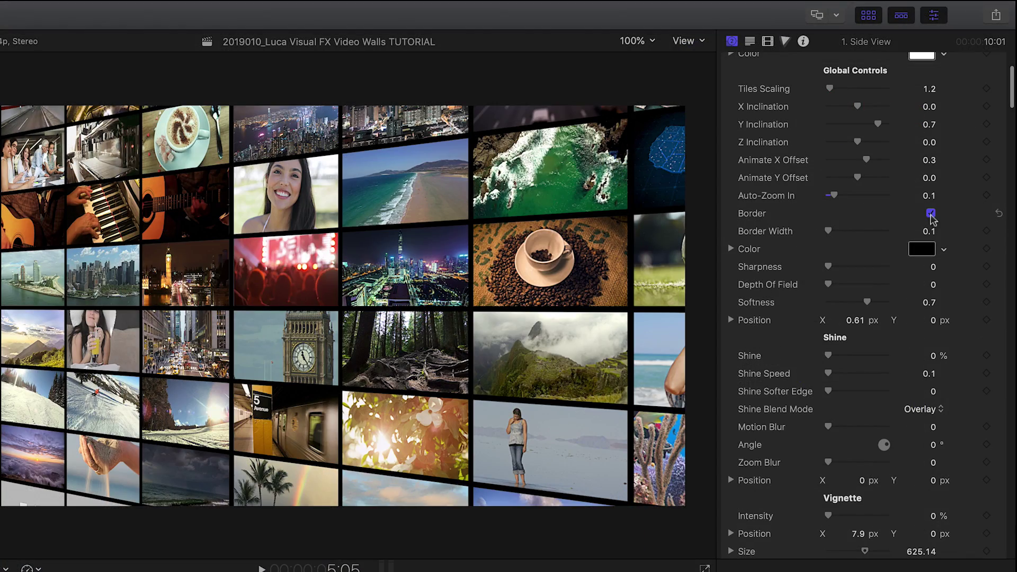
left_click(930, 213)
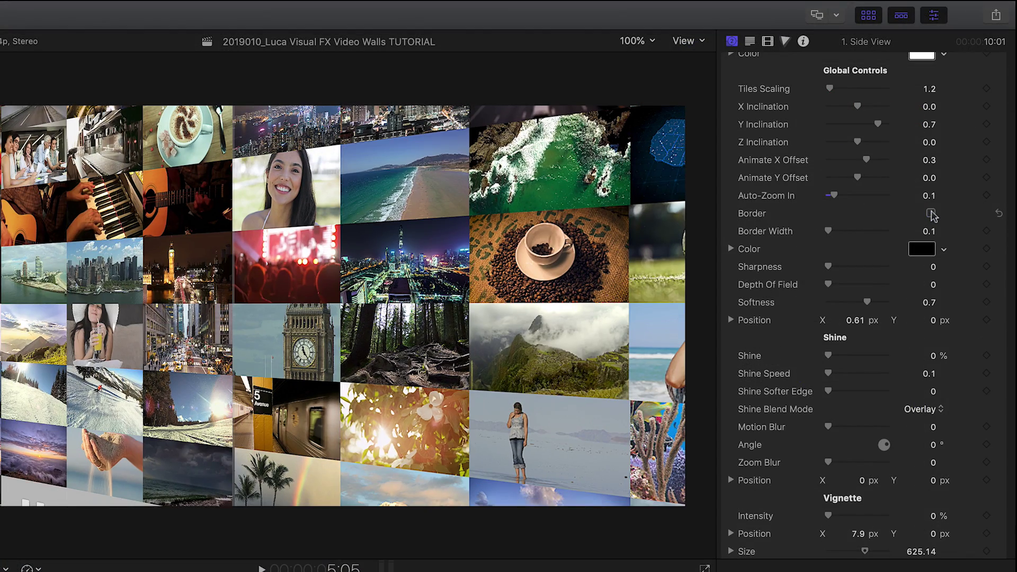
left_click(931, 214)
left_click(928, 231)
left_click(924, 211)
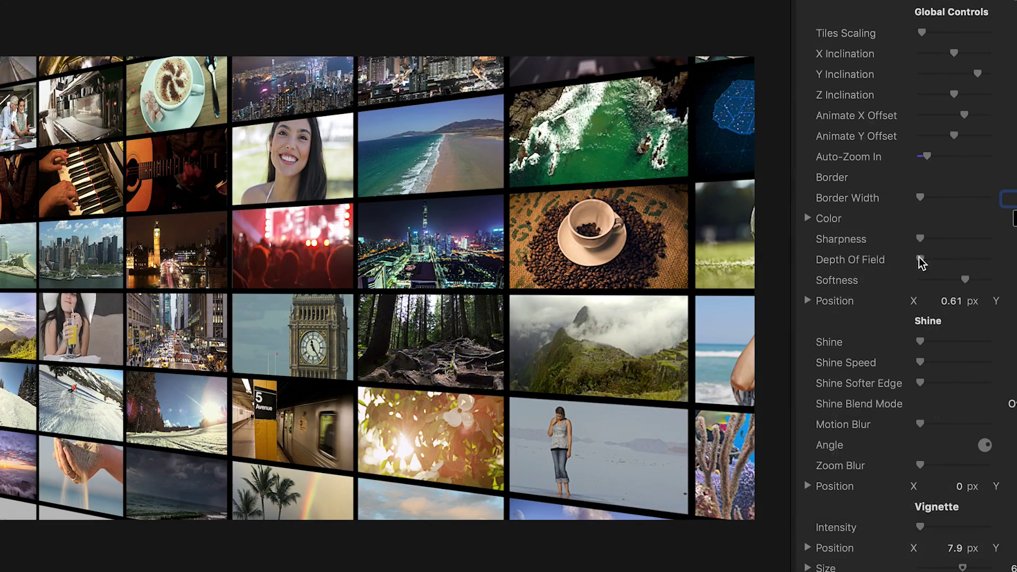
Step: Set Depth Of Field to 0.27 and raise Shine Intensity to 0.56
left_click_drag(834, 244, 867, 247)
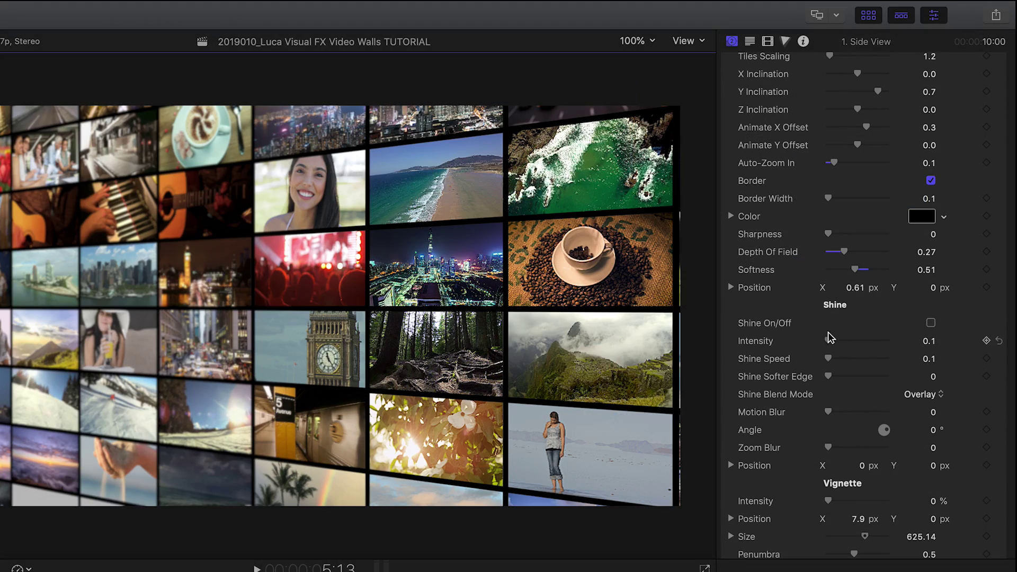
left_click_drag(827, 341, 858, 342)
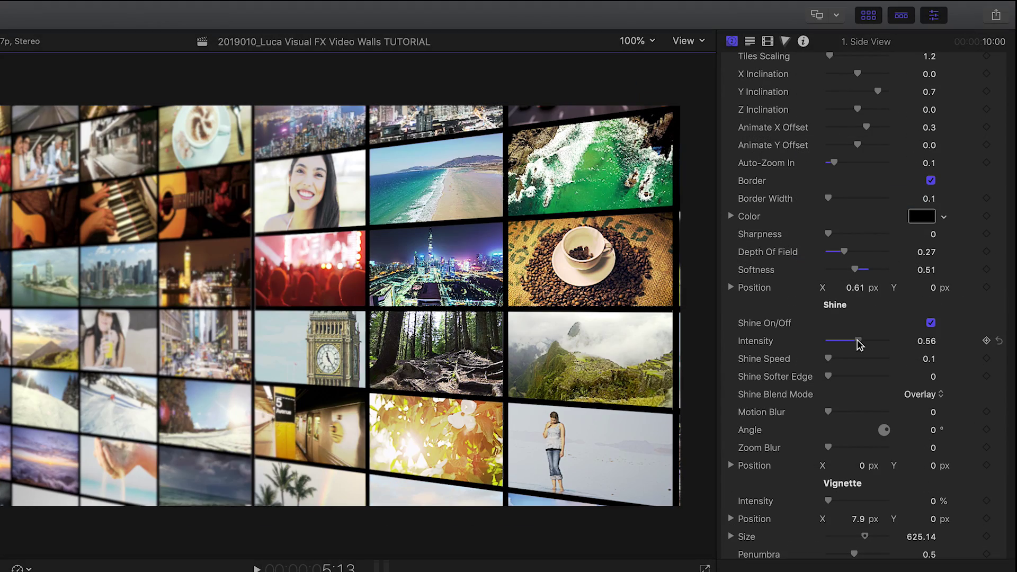